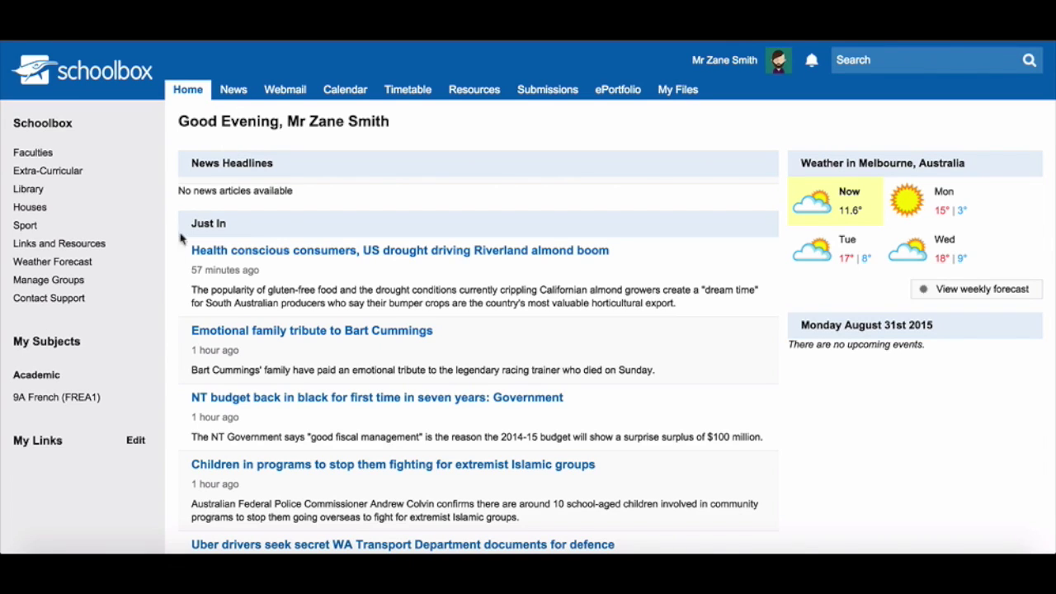
Step: Open the 9A French (FREA1) course from My Subjects in the left sidebar
click(91, 404)
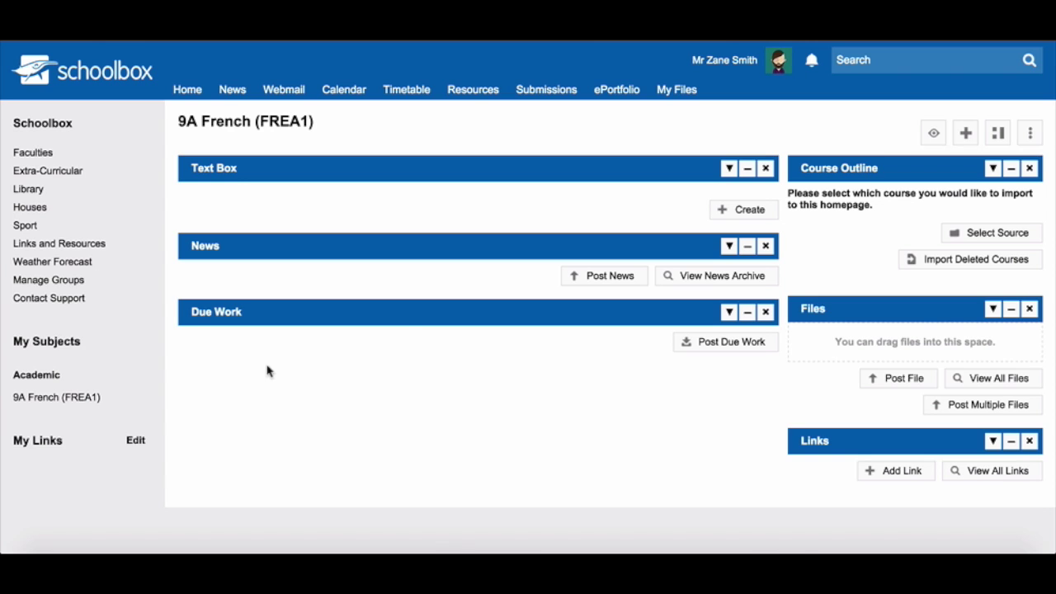
Step: Delete the News and Text Box panels, then open the Due Work panel's settings
click(766, 246)
click(756, 296)
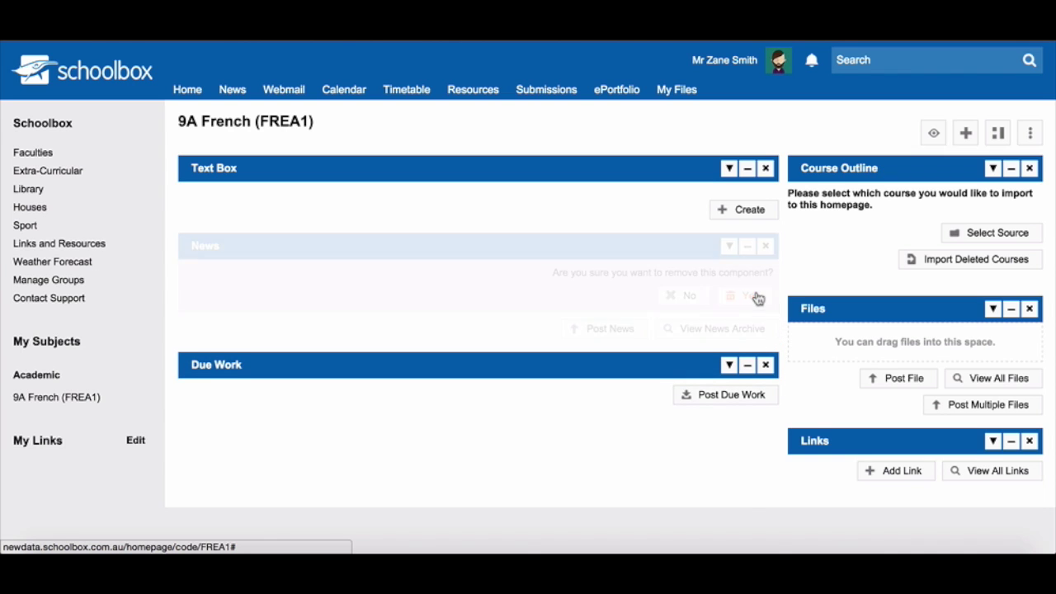
click(766, 169)
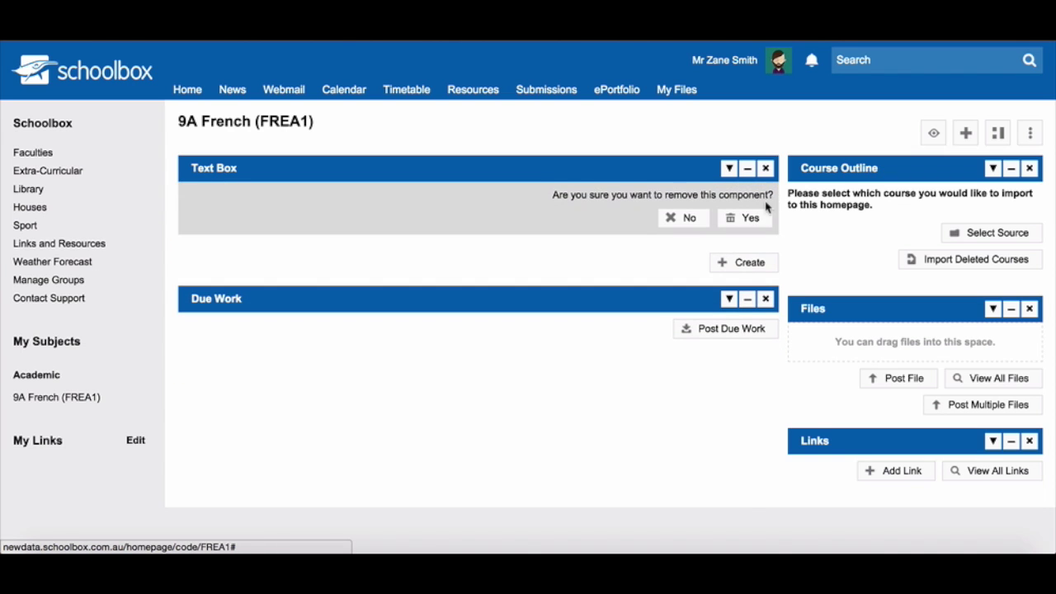
click(752, 221)
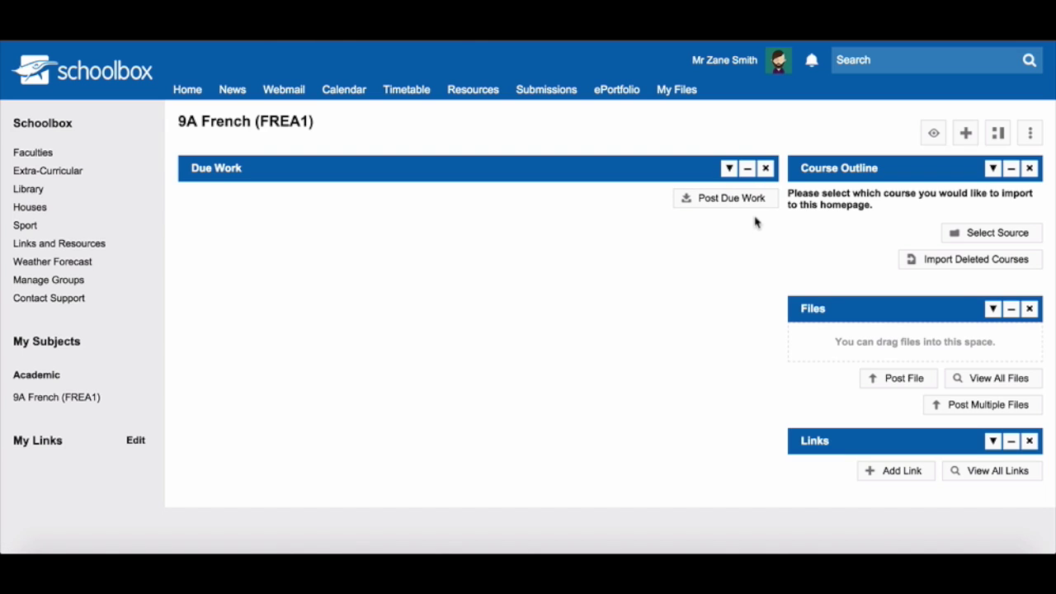
click(729, 169)
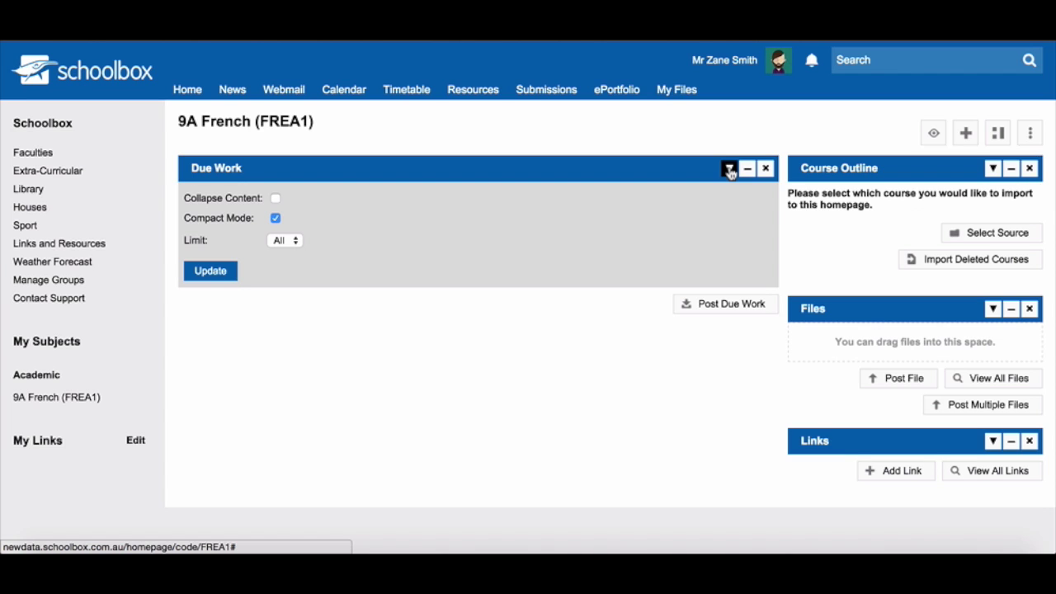
click(730, 169)
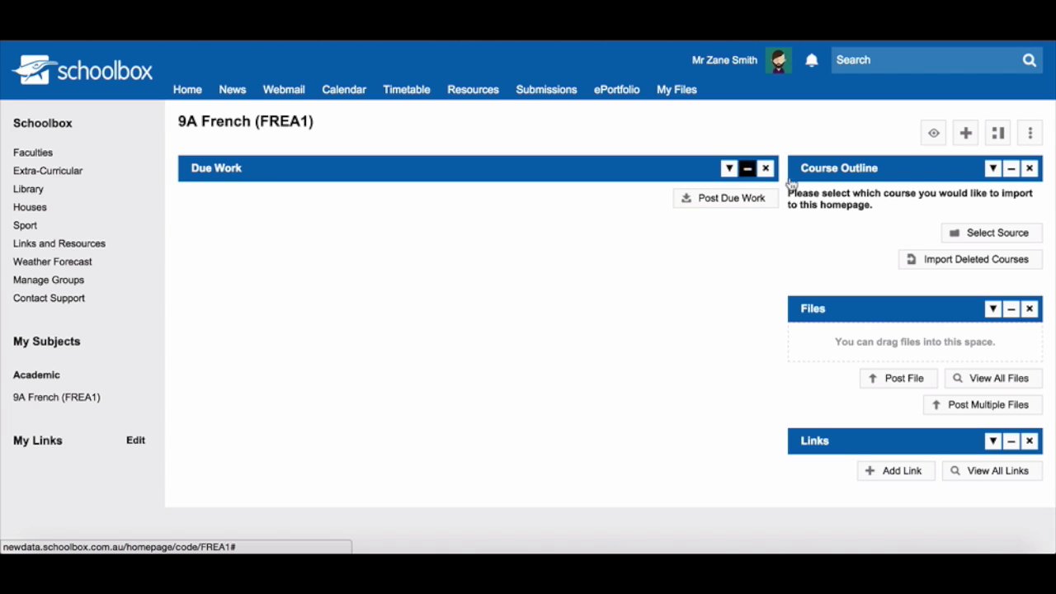
click(996, 310)
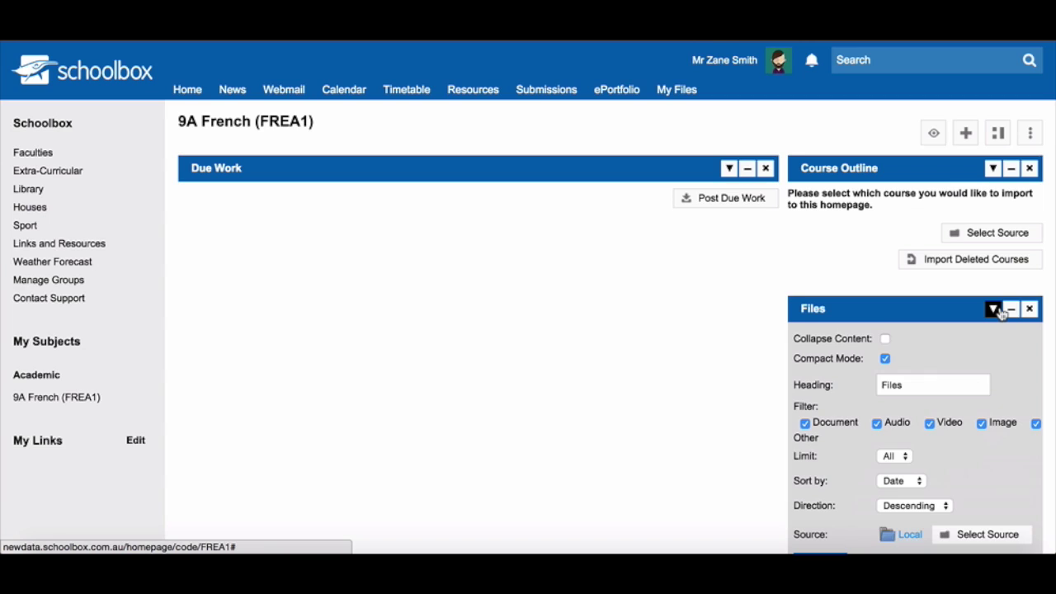
scroll(1000, 312, down, 3)
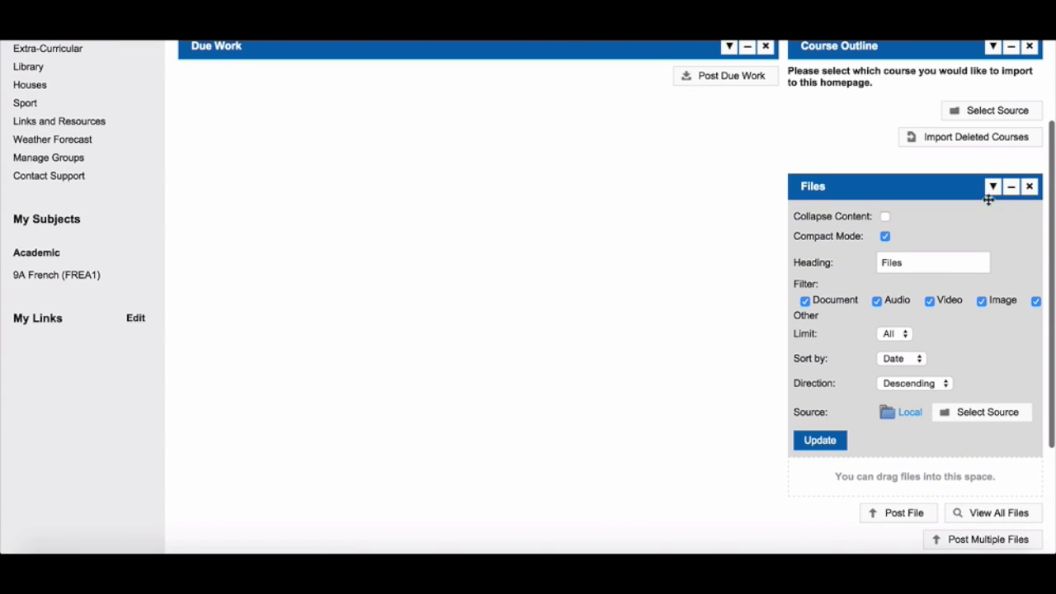
click(993, 187)
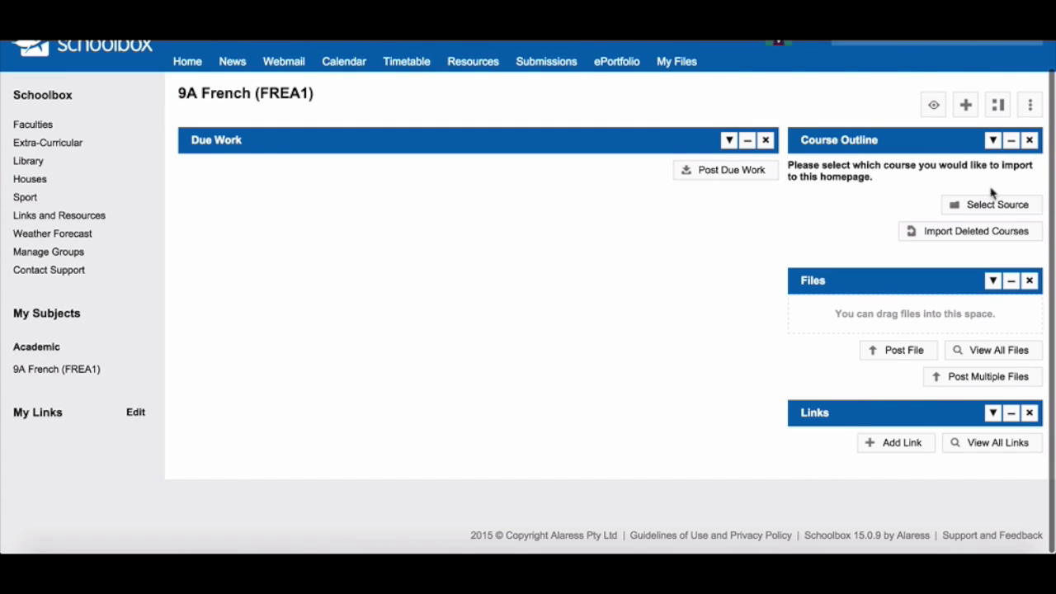
scroll(993, 193, up, 1)
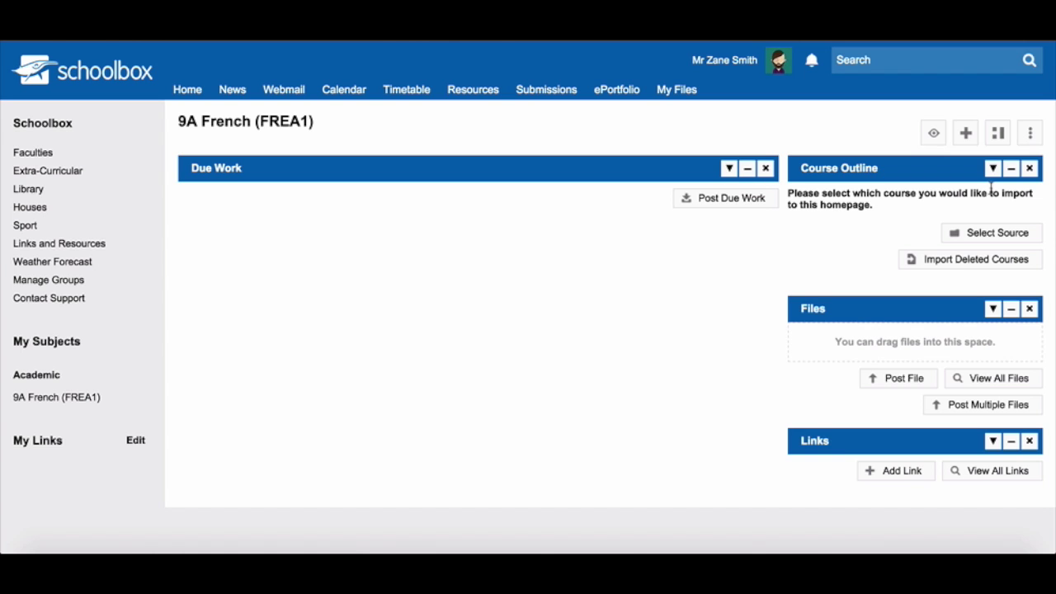
Step: Open the homepage layout editor, check the heading text and background colours, and save
click(998, 136)
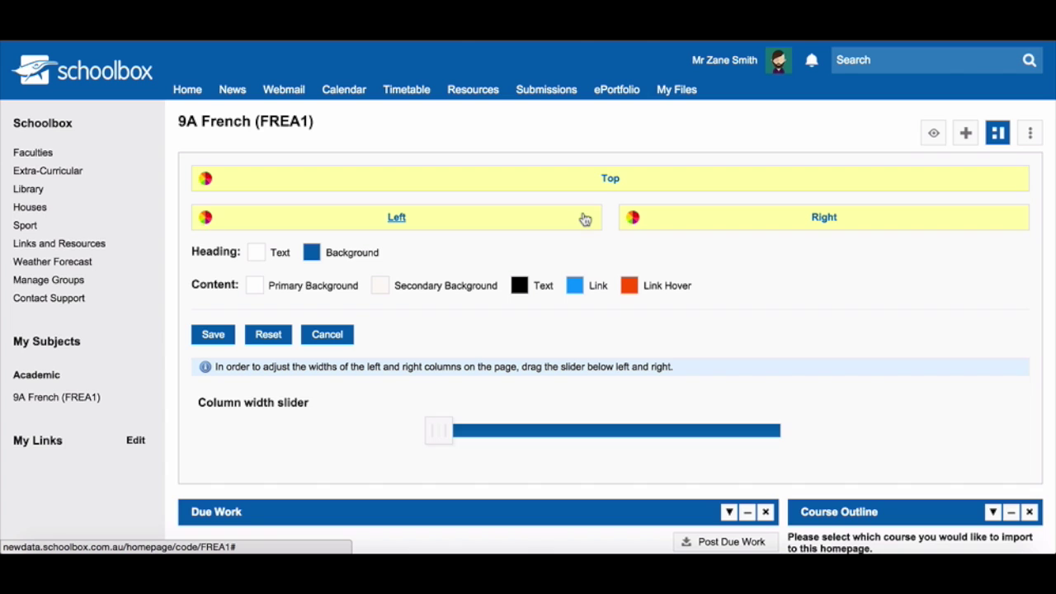
click(257, 257)
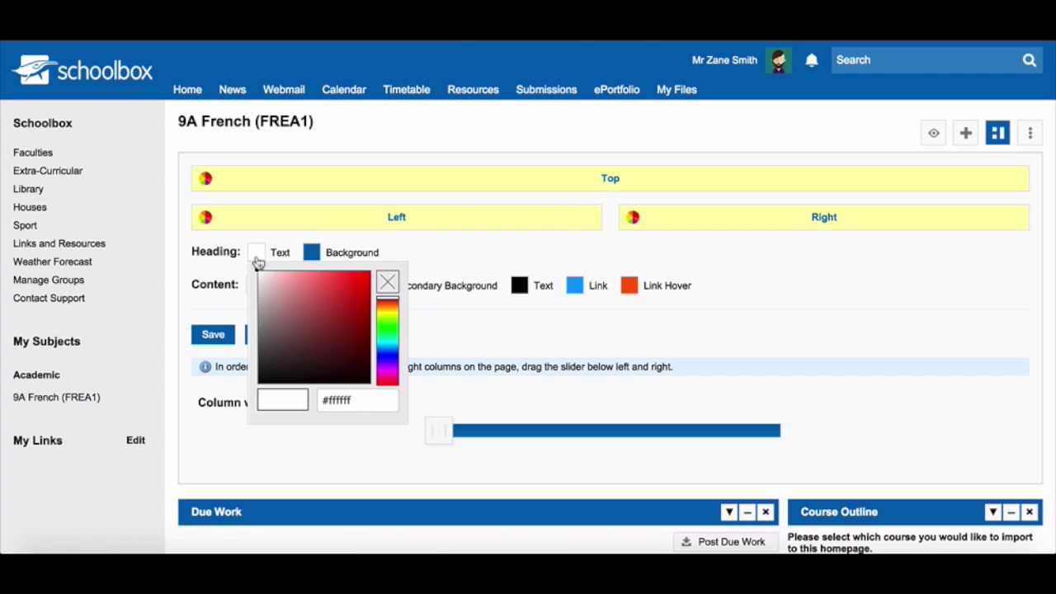
click(258, 262)
click(313, 256)
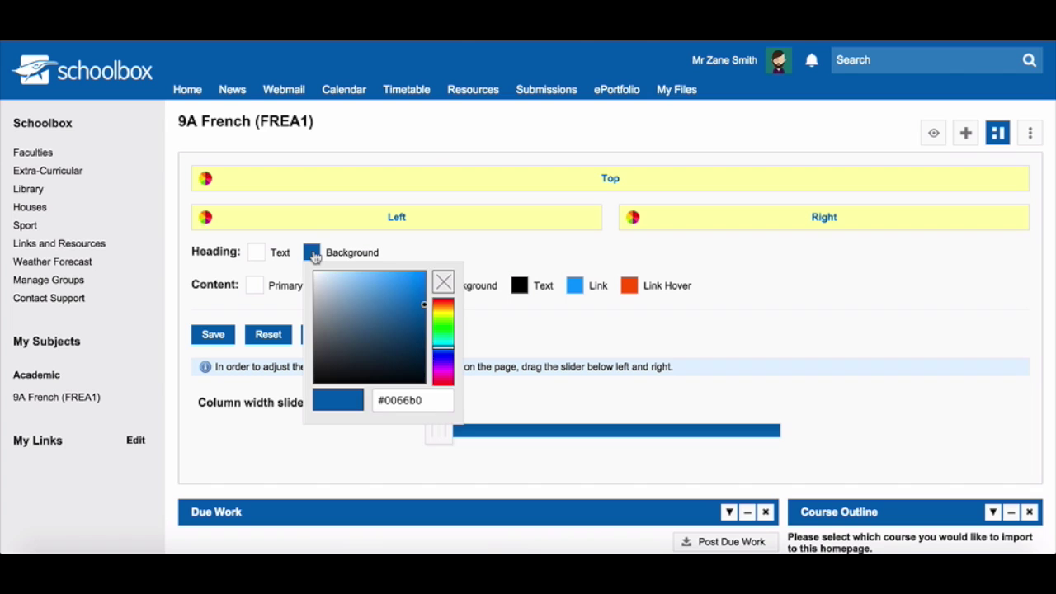
click(314, 257)
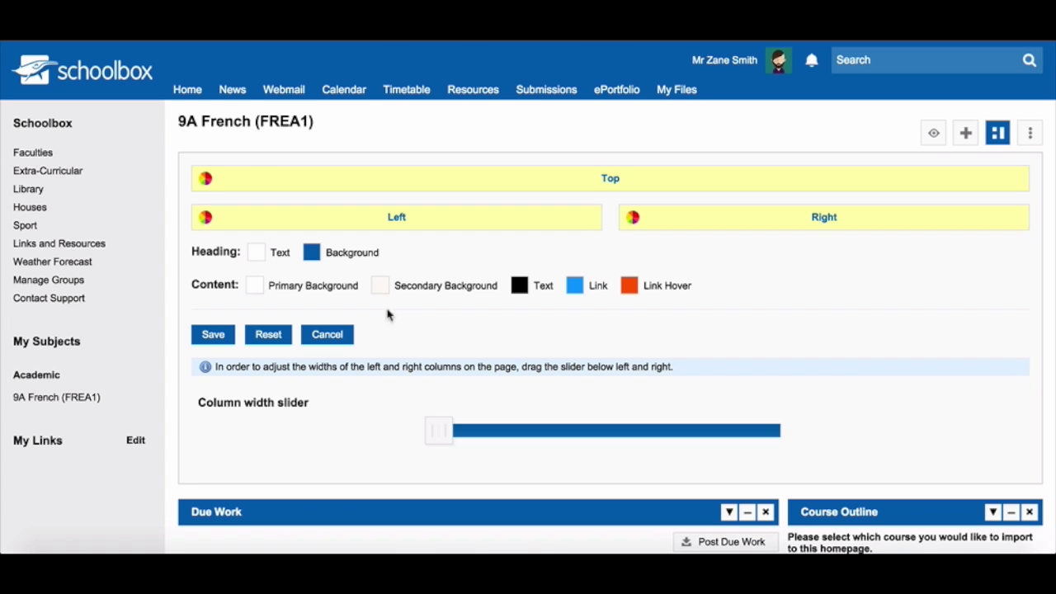
click(215, 345)
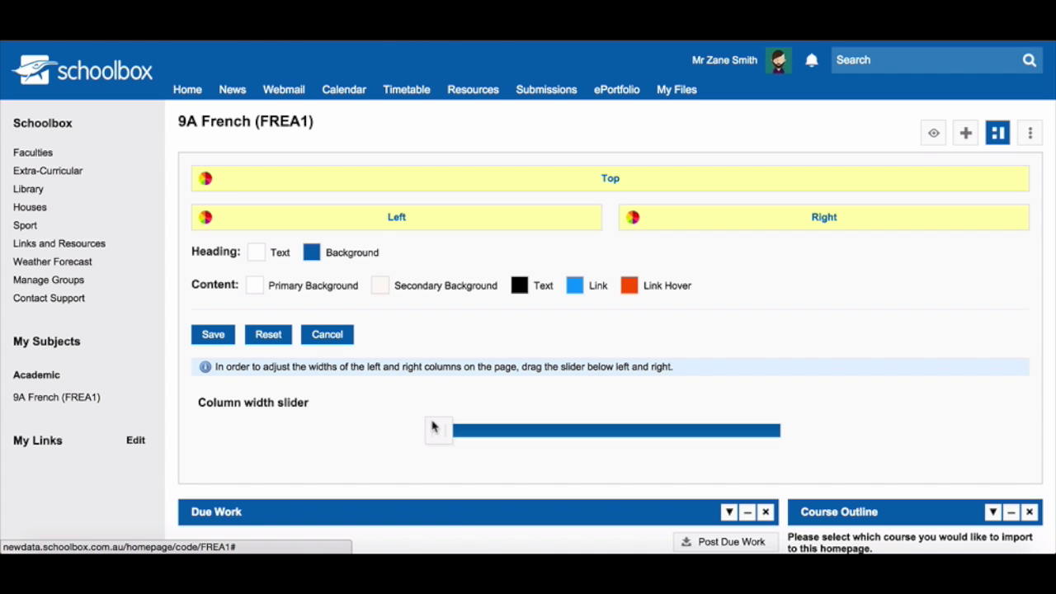
Step: Drag the column width slider to the middle of the bar, then close the layout editor
scroll(432, 427, down, 3)
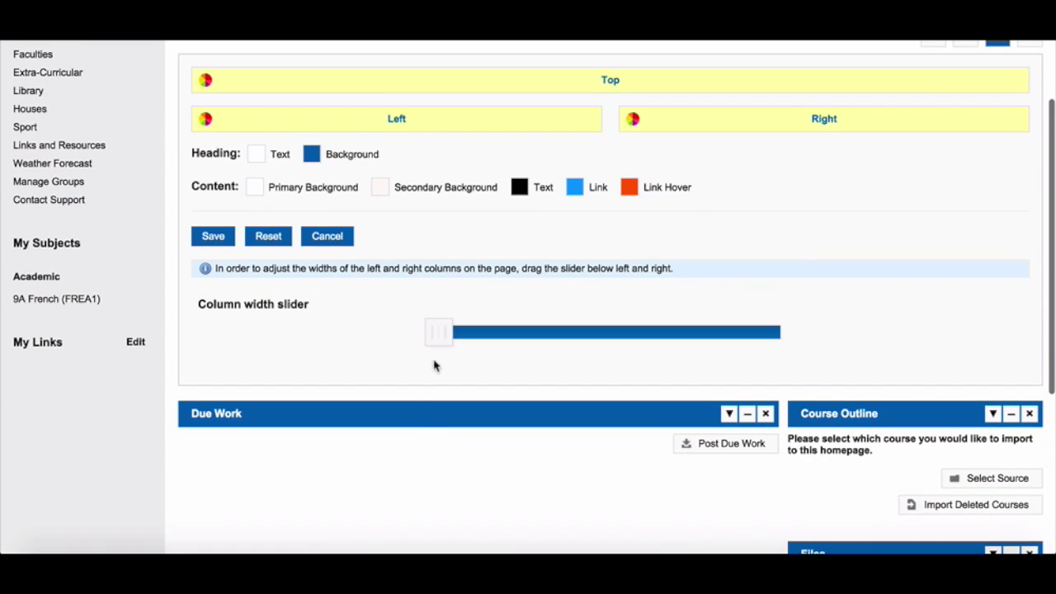
drag(433, 339, 667, 349)
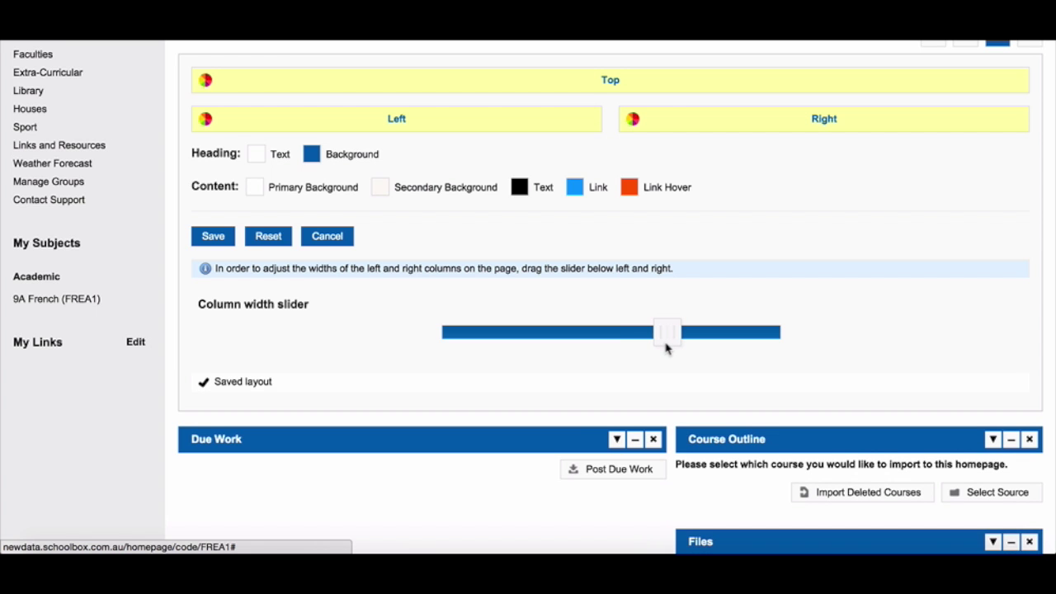
scroll(868, 220, up, 2)
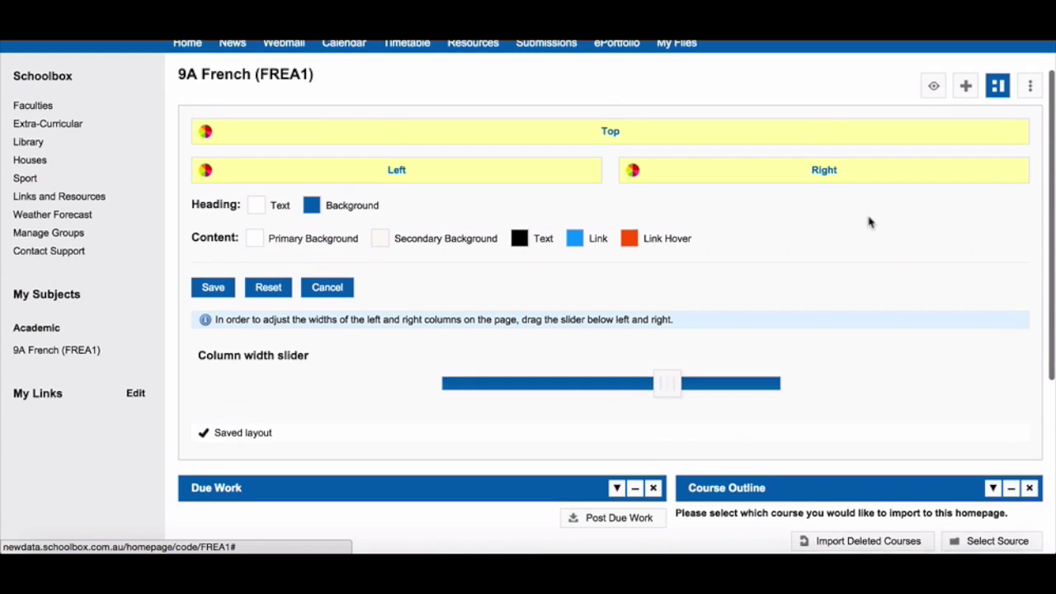
click(996, 105)
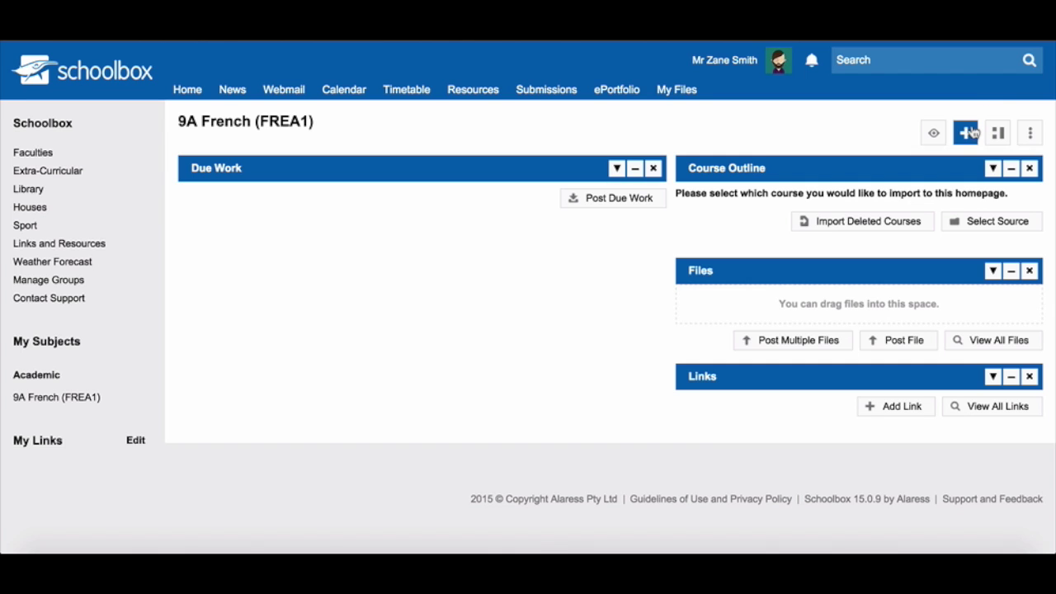
Step: Add the Tiles component and drag it into a full-width row at the top
click(971, 133)
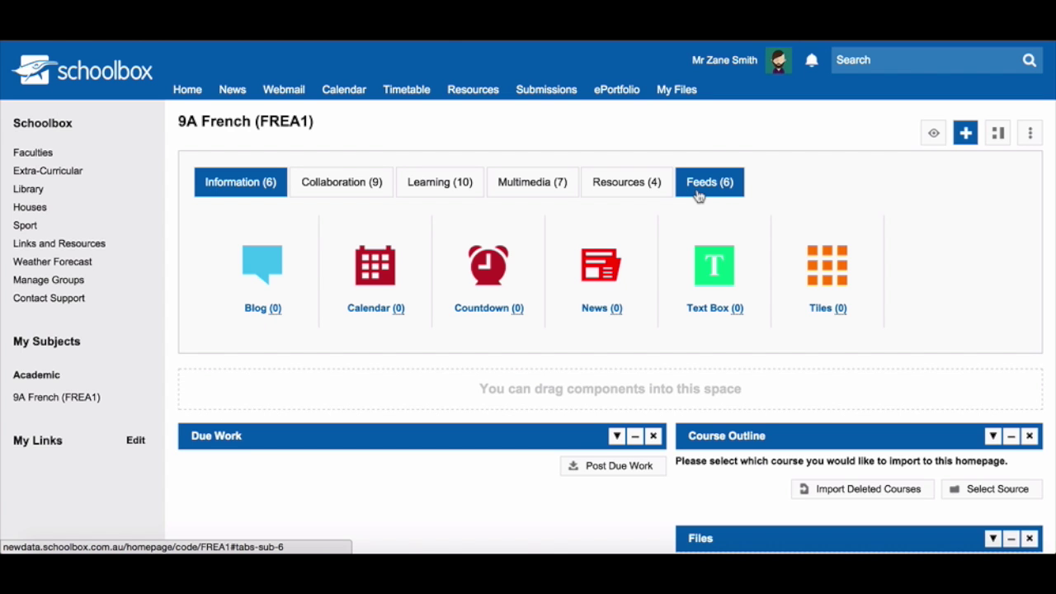
scroll(697, 196, down, 3)
drag(816, 170, 727, 347)
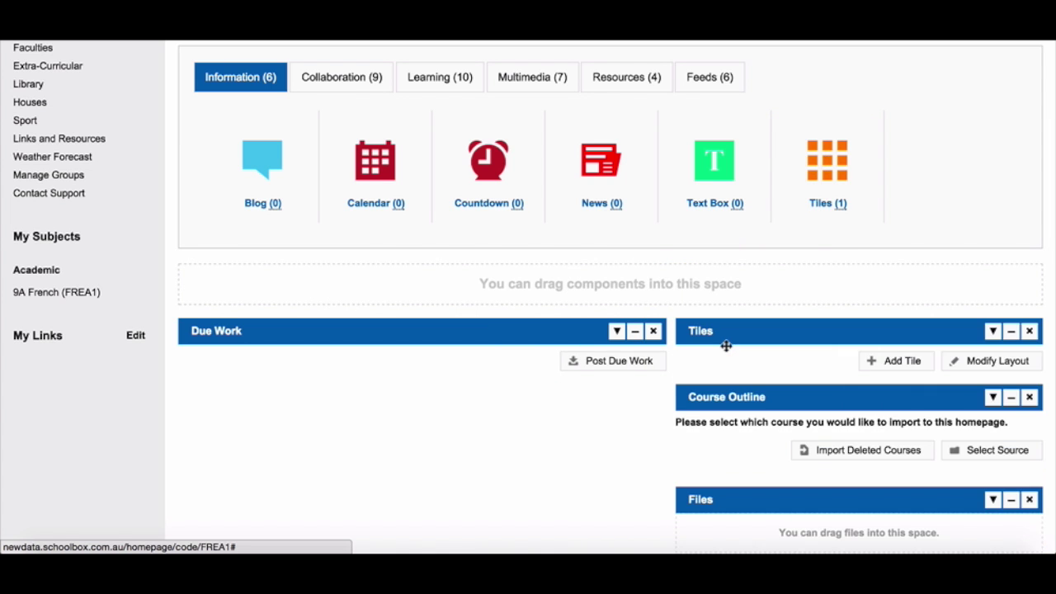
drag(719, 335, 620, 283)
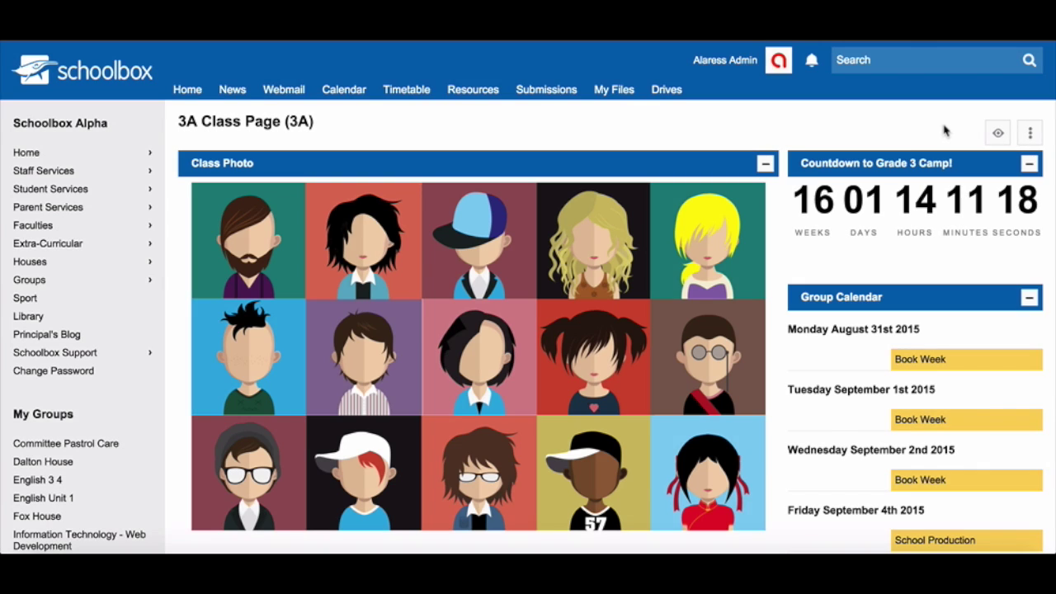
Step: Scroll down through the 3A Class Page's photo, calendar, homework and news panels
scroll(945, 131, down, 6)
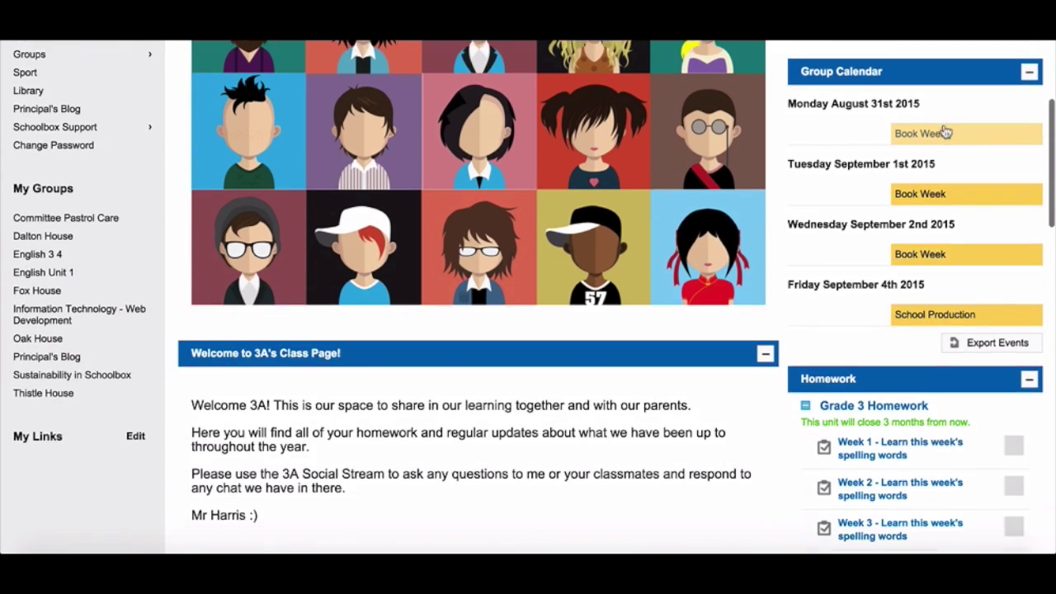
scroll(945, 126, down, 3)
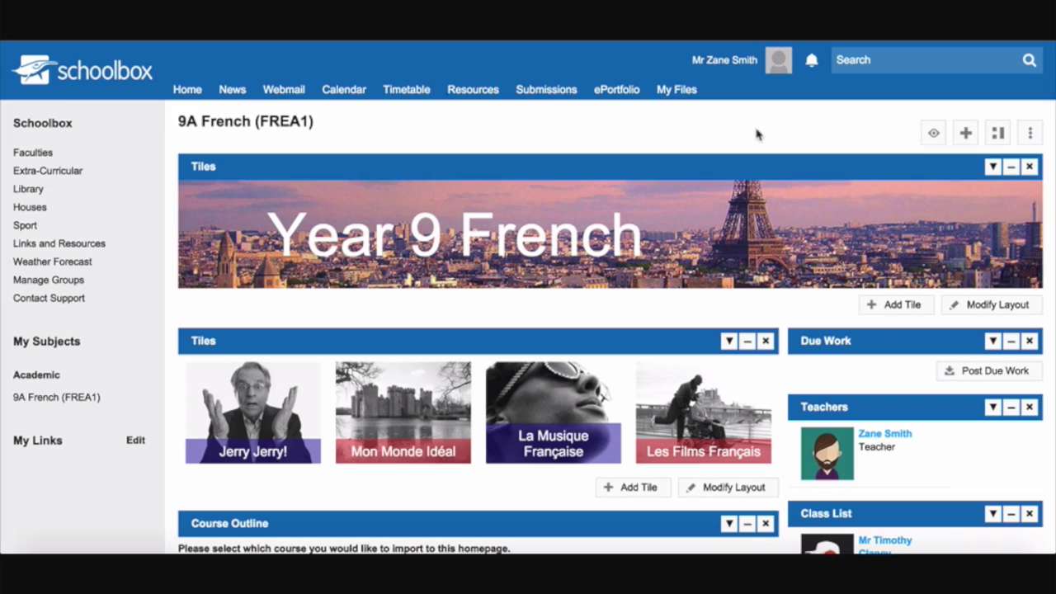
Step: Review the rebuilt 9A French layout and click into the My Social Stream post box
scroll(757, 135, down, 5)
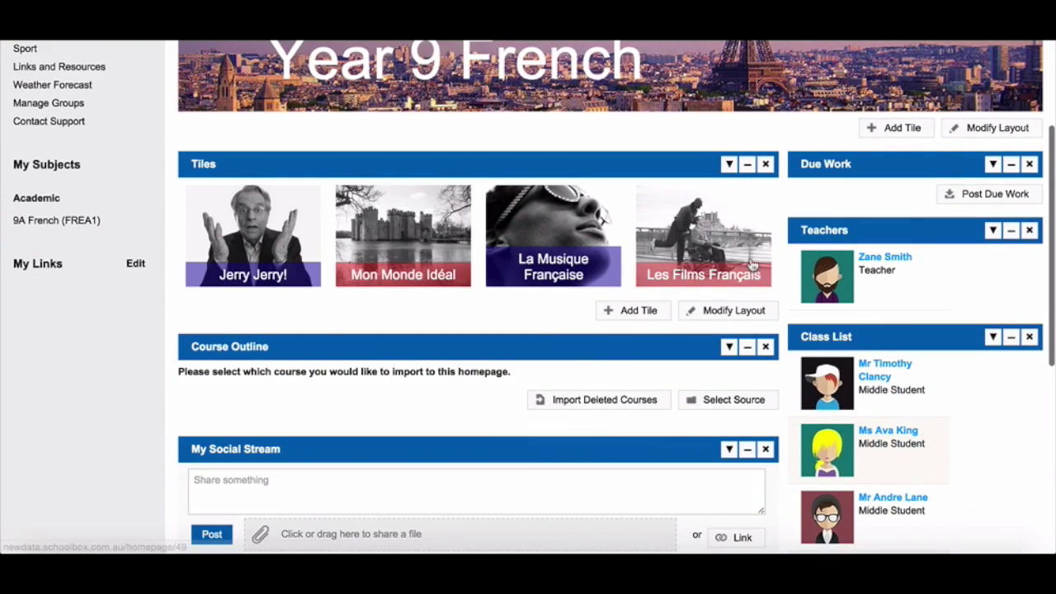
scroll(753, 264, down, 5)
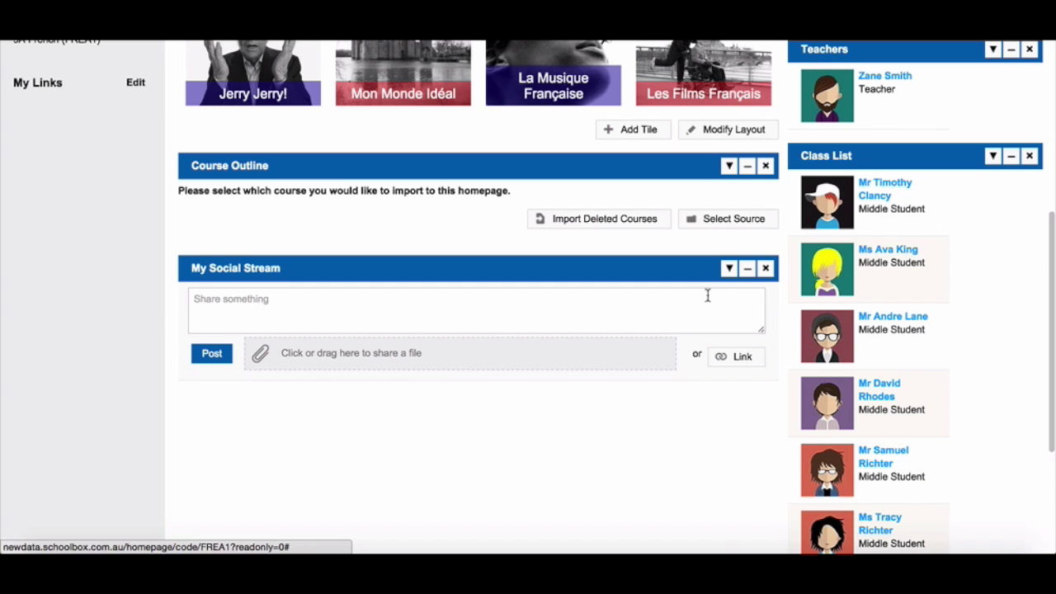
click(698, 302)
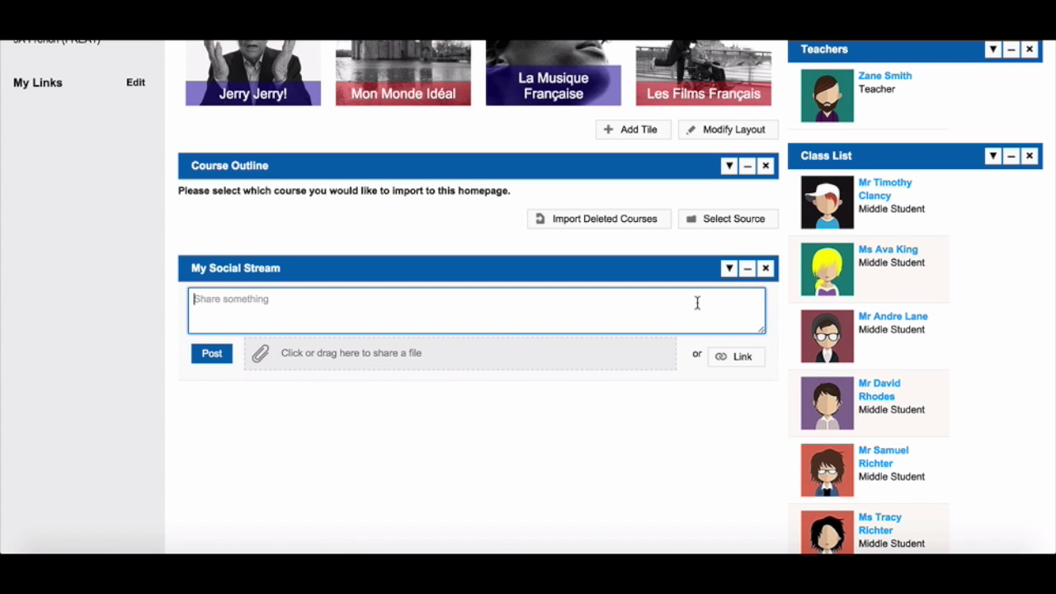
scroll(697, 302, up, 5)
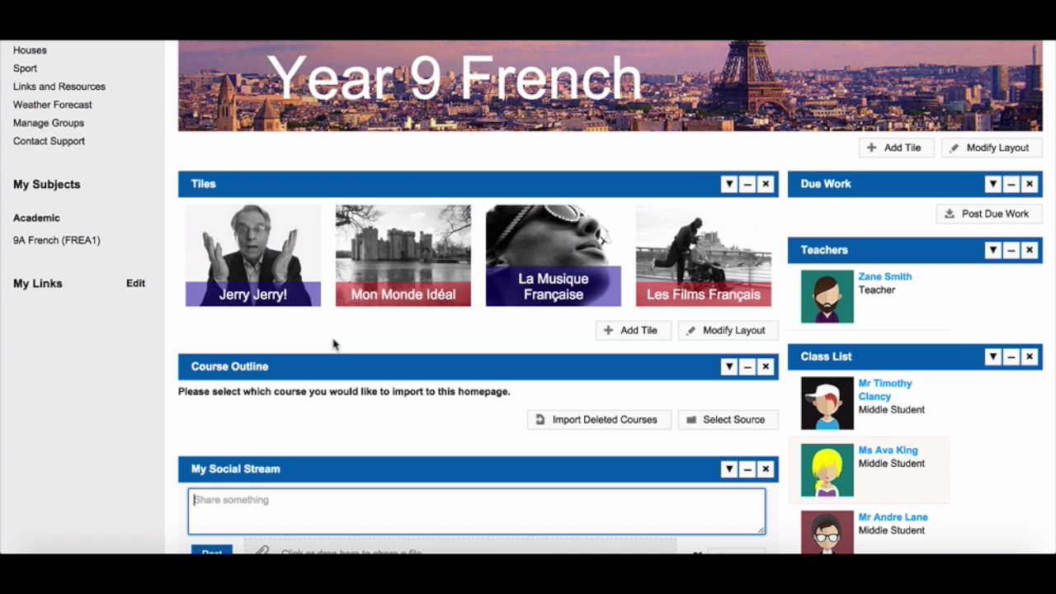
scroll(333, 345, up, 3)
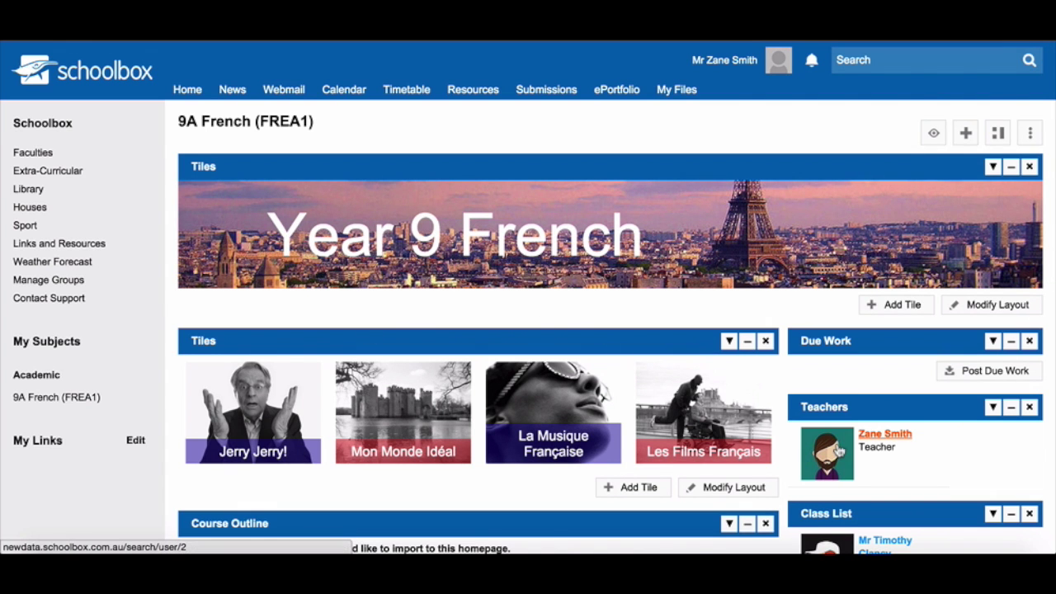
scroll(904, 467, down, 5)
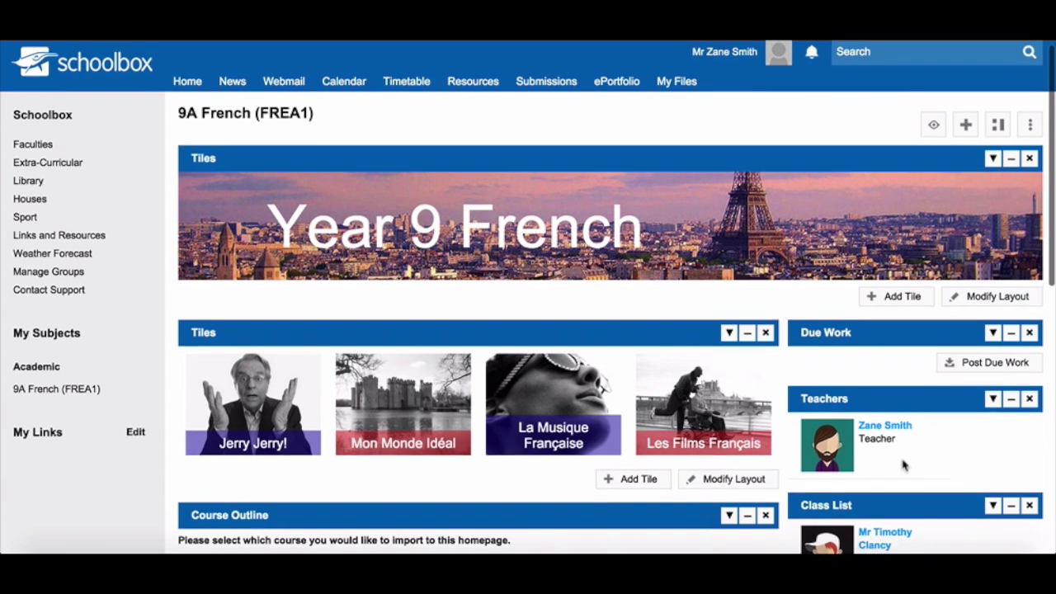
scroll(904, 466, down, 5)
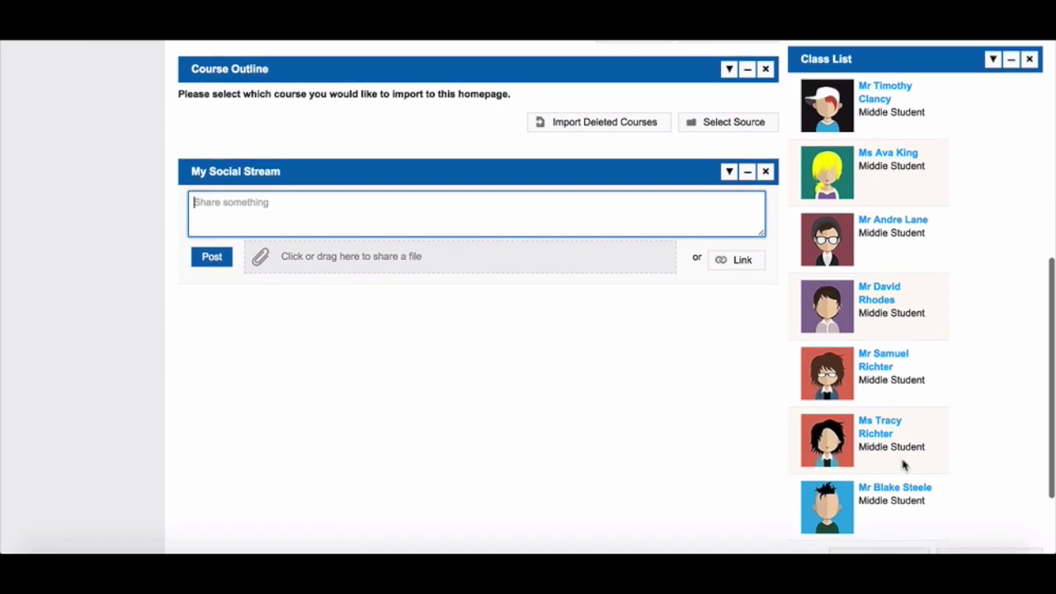
scroll(904, 466, up, 5)
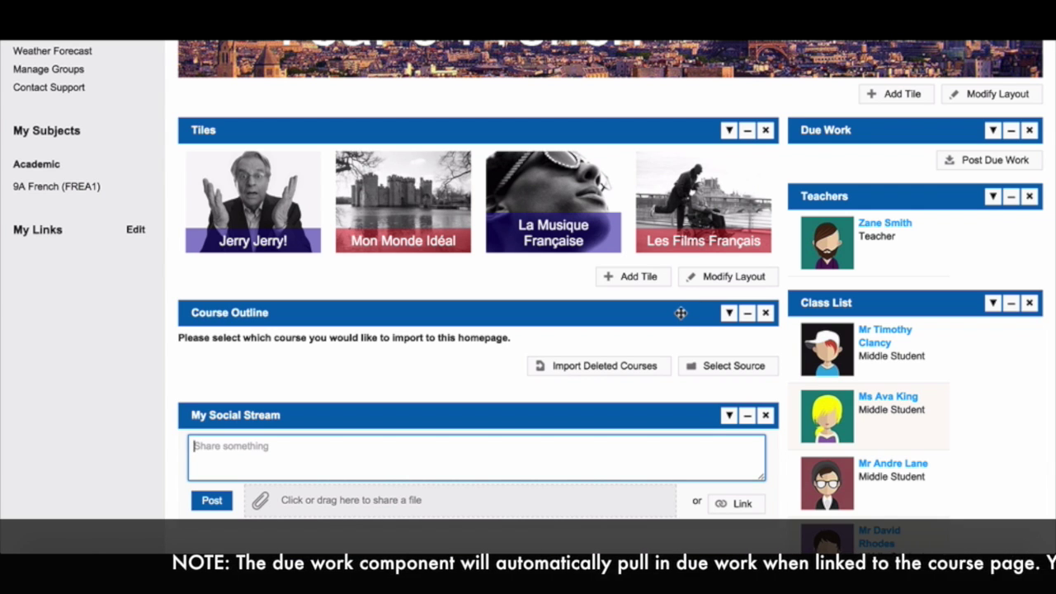
Step: Set the Course Outline source to Faculties > French > Year 9 French
click(701, 372)
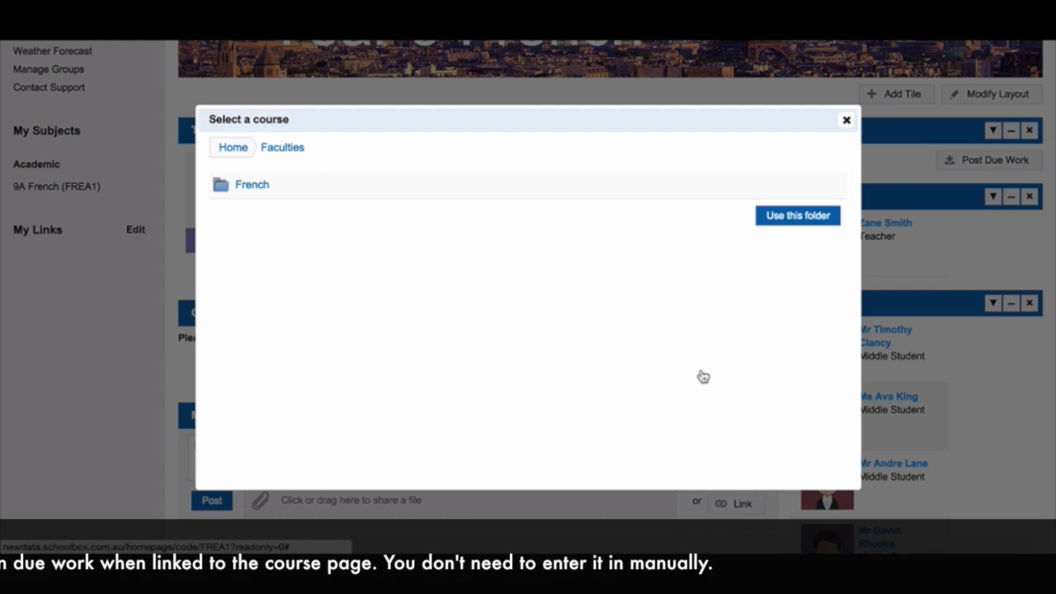
click(259, 192)
click(293, 190)
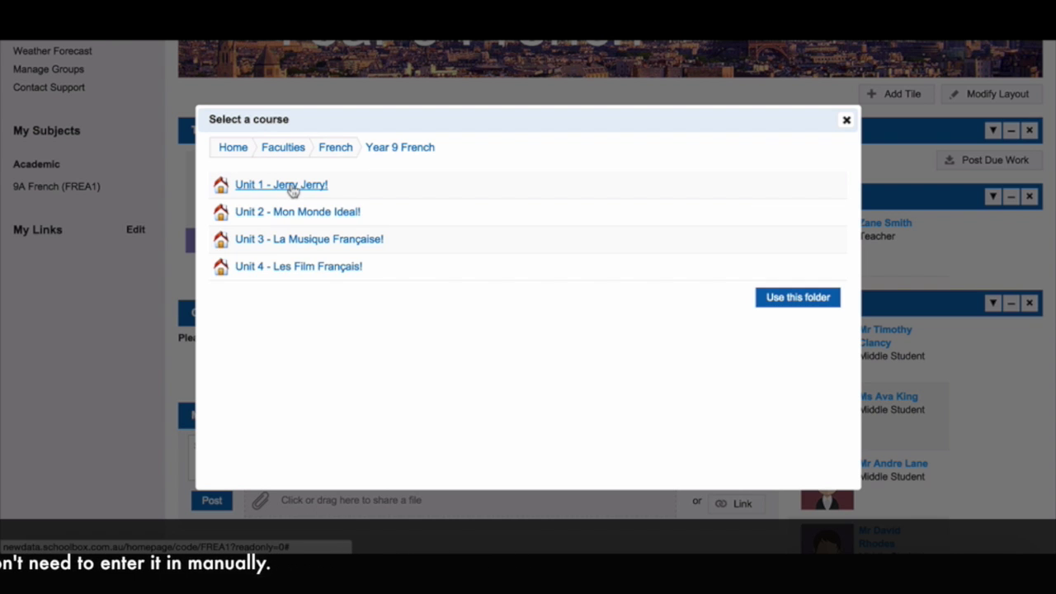
click(775, 308)
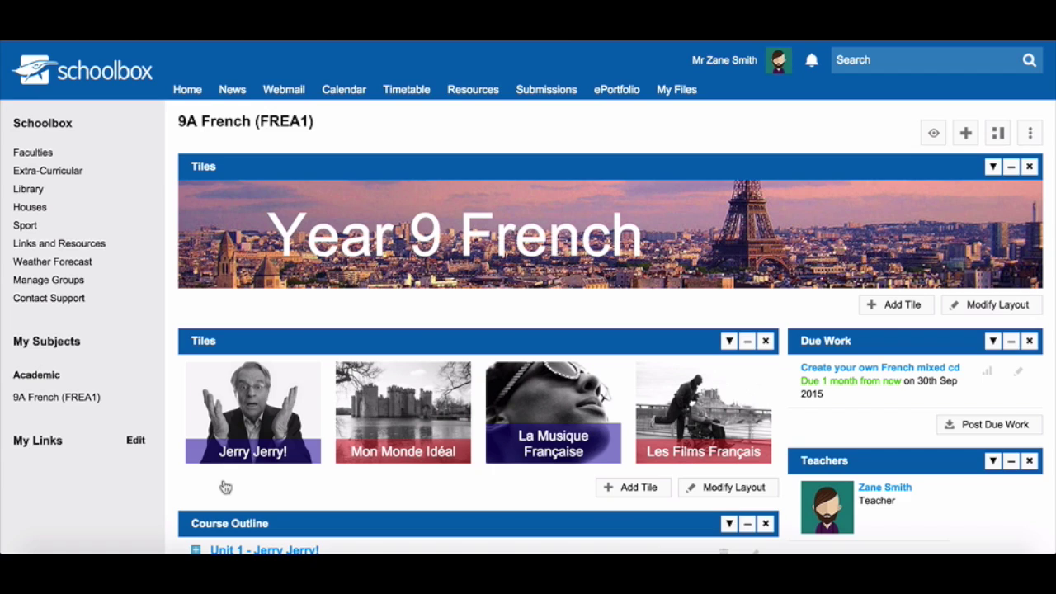
scroll(225, 487, down, 5)
scroll(224, 487, down, 4)
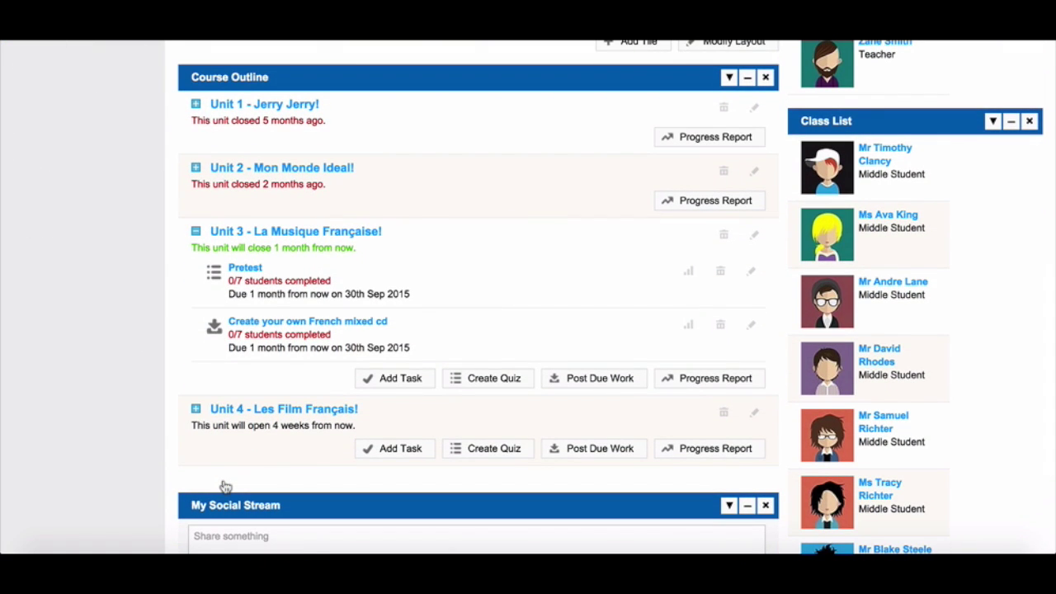
scroll(225, 487, up, 7)
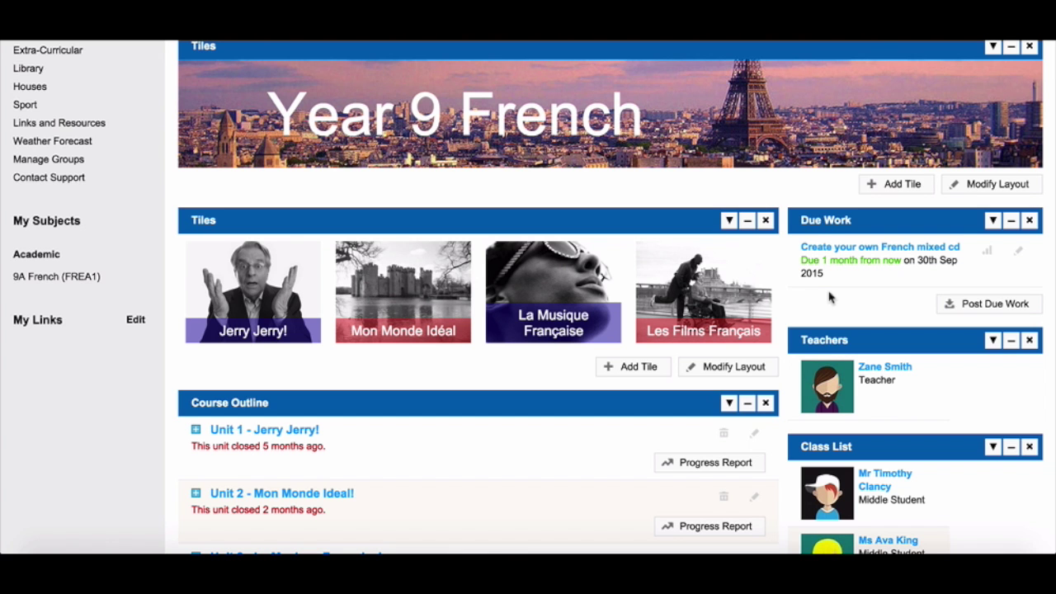
scroll(829, 297, up, 3)
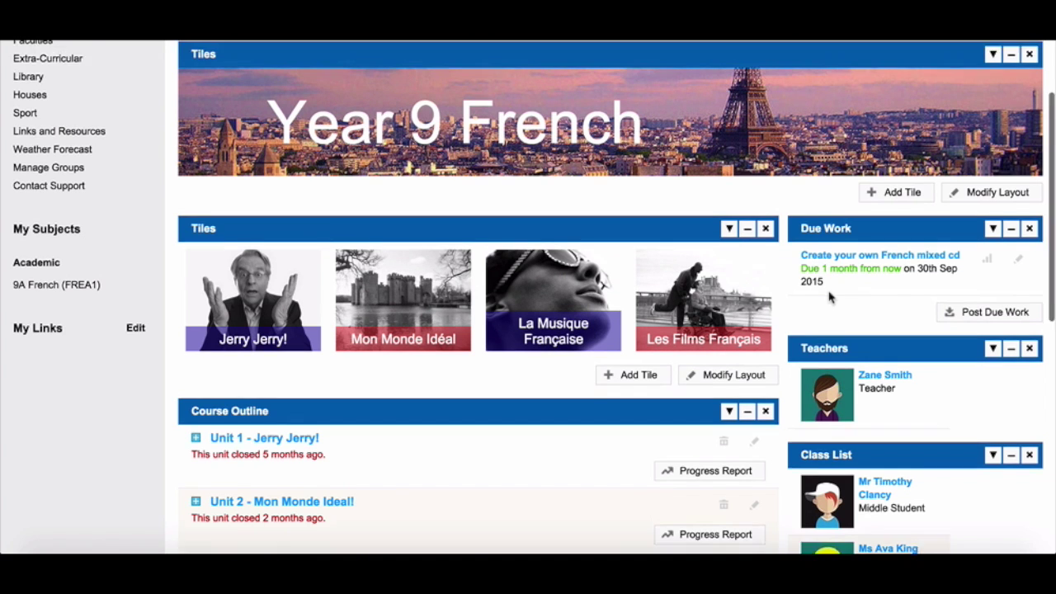